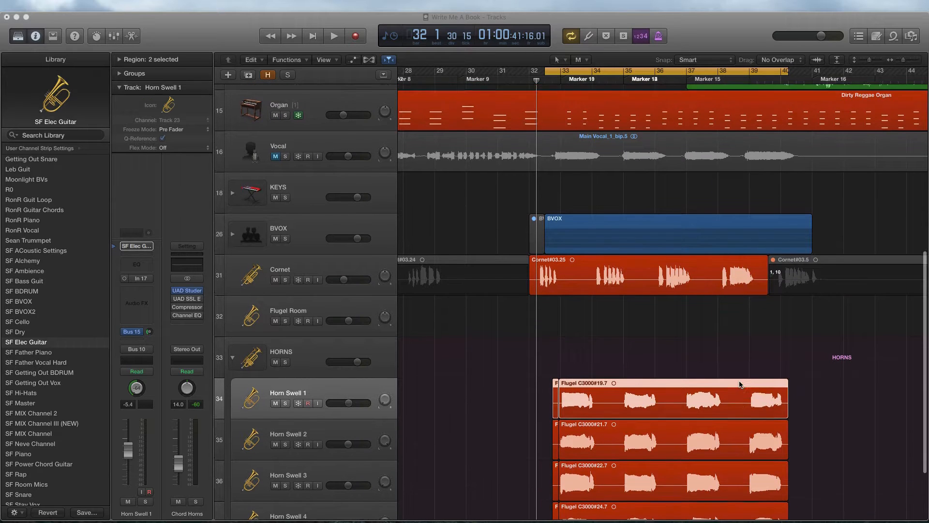
Step: Look through the arrangement's tracks from the drums and guitars down to the four Horn Swell tracks
{"action": "scroll", "coordinate": [740, 384], "scroll_direction": "up", "scroll_amount": 2}
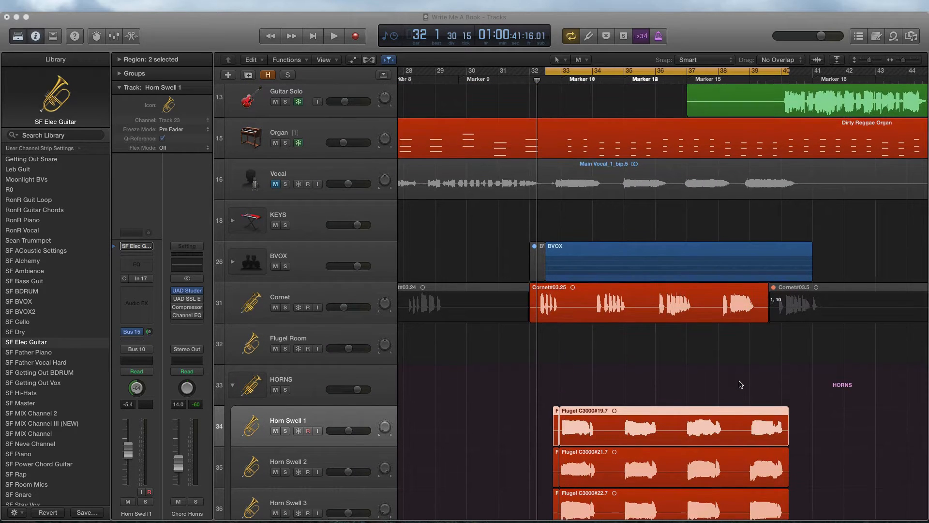
{"action": "scroll", "coordinate": [740, 384], "scroll_direction": "up", "scroll_amount": 1}
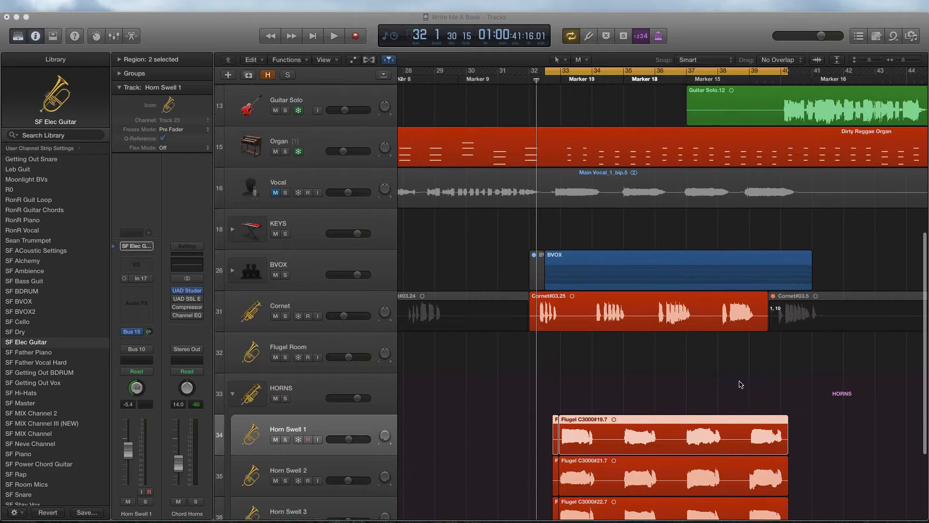
{"action": "scroll", "coordinate": [740, 384], "scroll_direction": "up", "scroll_amount": 10}
{"action": "scroll", "coordinate": [740, 384], "scroll_direction": "down", "scroll_amount": 10}
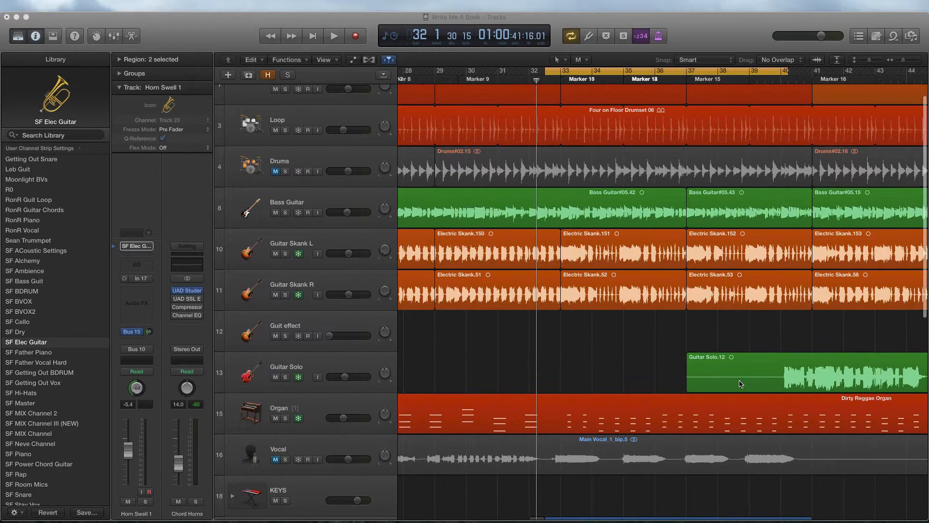
{"action": "scroll", "coordinate": [740, 384], "scroll_direction": "down", "scroll_amount": 5}
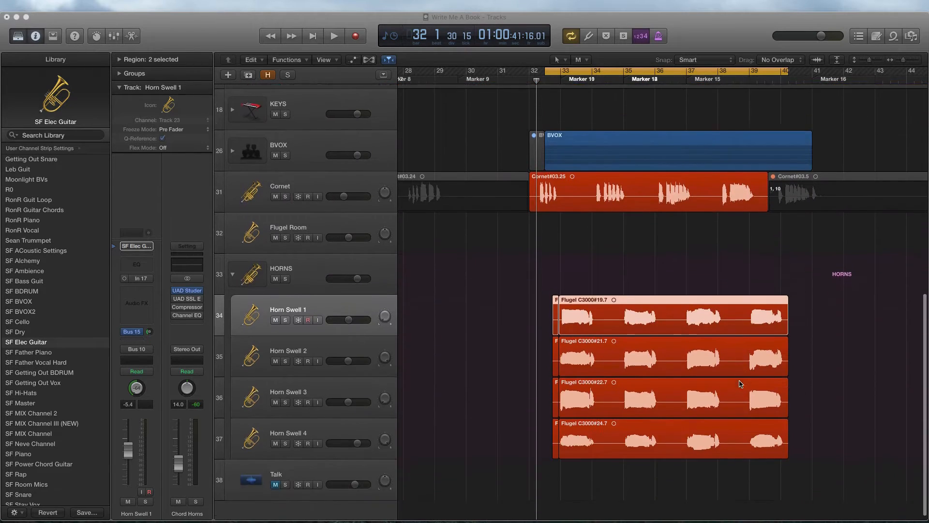
{"action": "scroll", "coordinate": [740, 384], "scroll_direction": "up", "scroll_amount": 8}
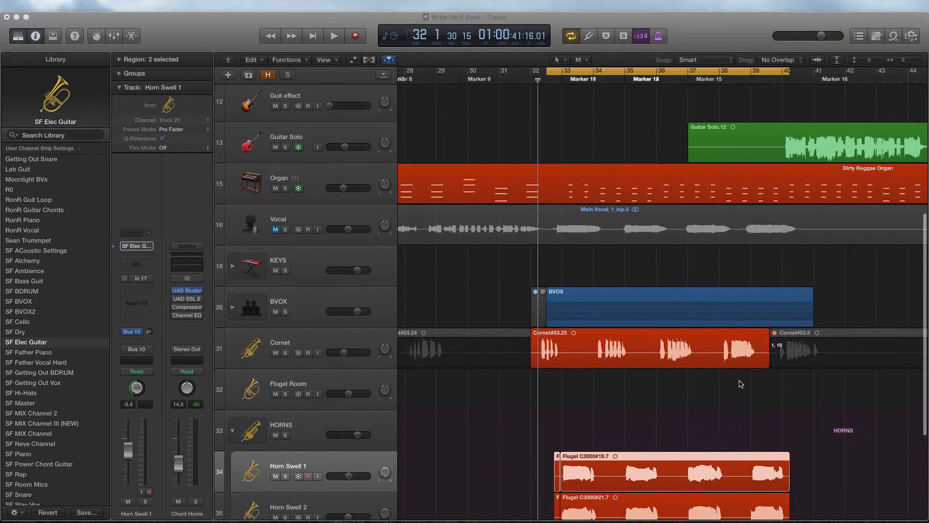
{"action": "scroll", "coordinate": [740, 384], "scroll_direction": "down", "scroll_amount": 10}
{"action": "scroll", "coordinate": [740, 384], "scroll_direction": "up", "scroll_amount": 1}
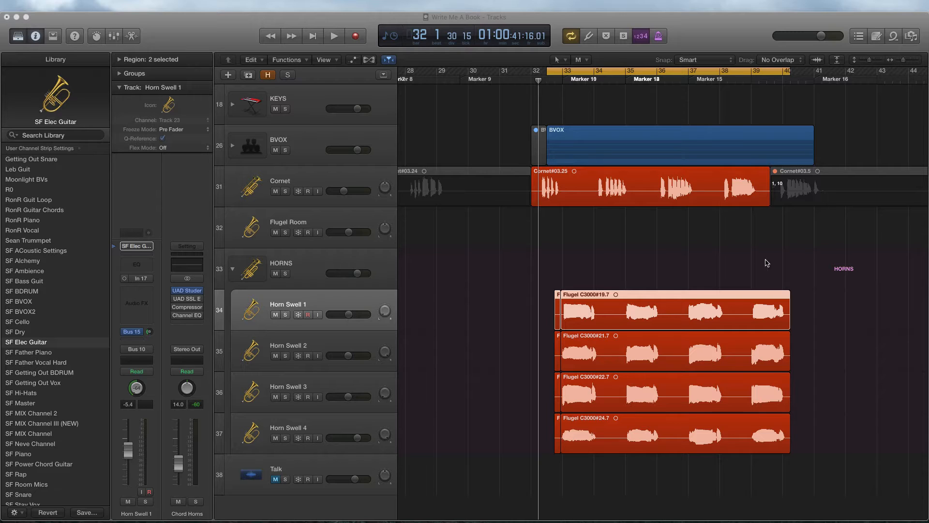
Step: Clear the region selection and play the cycled section to hear the horns in the full mix
{"action": "left_click", "coordinate": [639, 235]}
{"action": "key", "text": "space"}
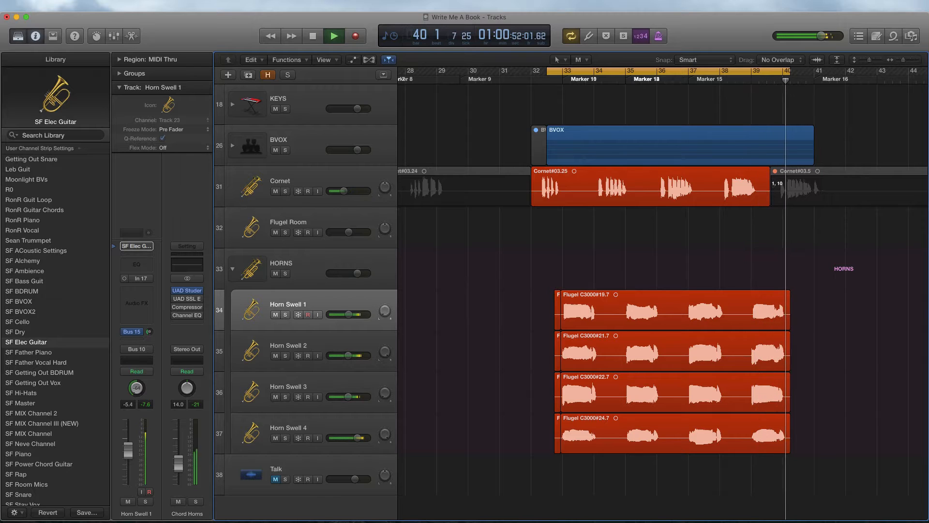
{"action": "key", "text": "space"}
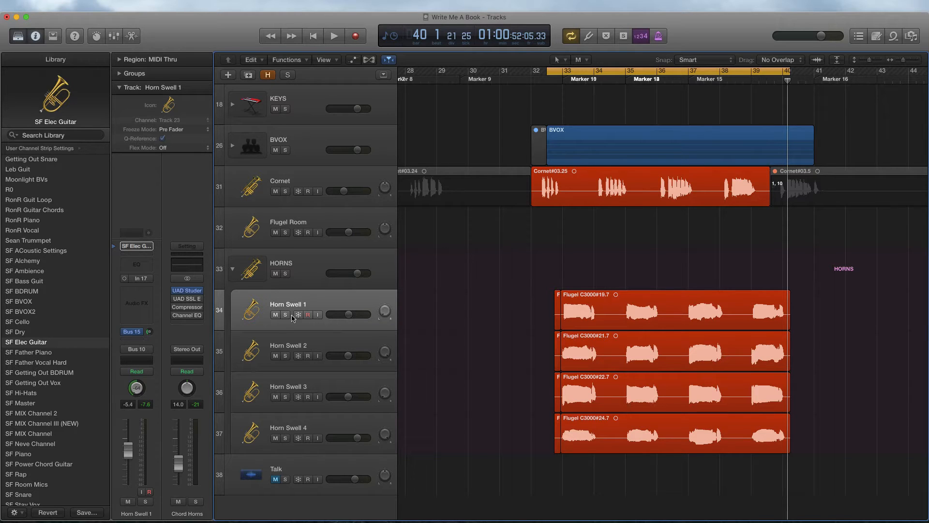
Step: Open the UAD SSL E Channel Strip on the Chord Horns channel, solo it and raise the high-pass filter during playback
{"action": "left_click", "coordinate": [187, 299]}
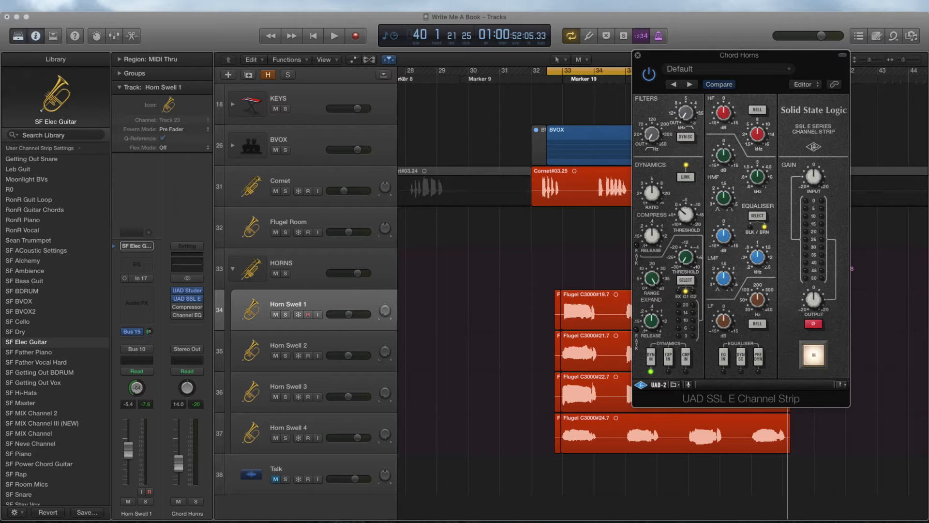
{"action": "left_click", "coordinate": [196, 502]}
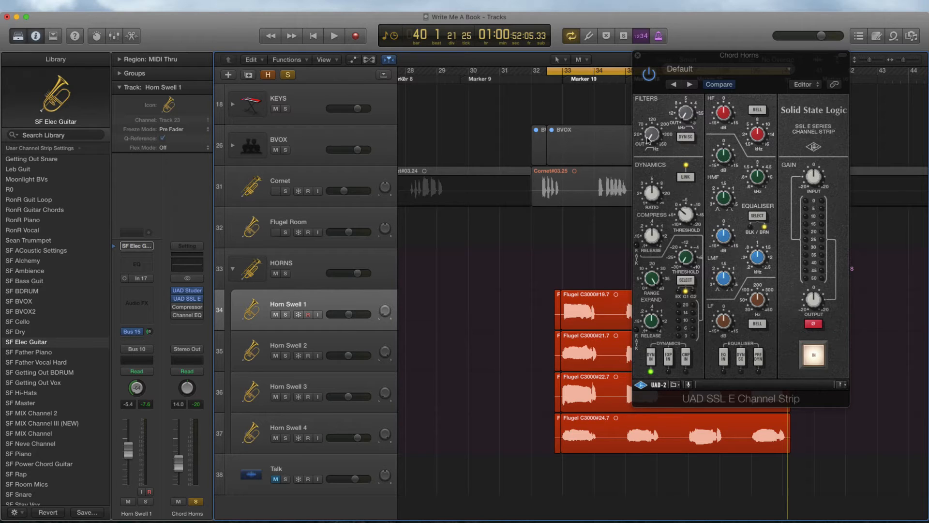
{"action": "key", "text": "space"}
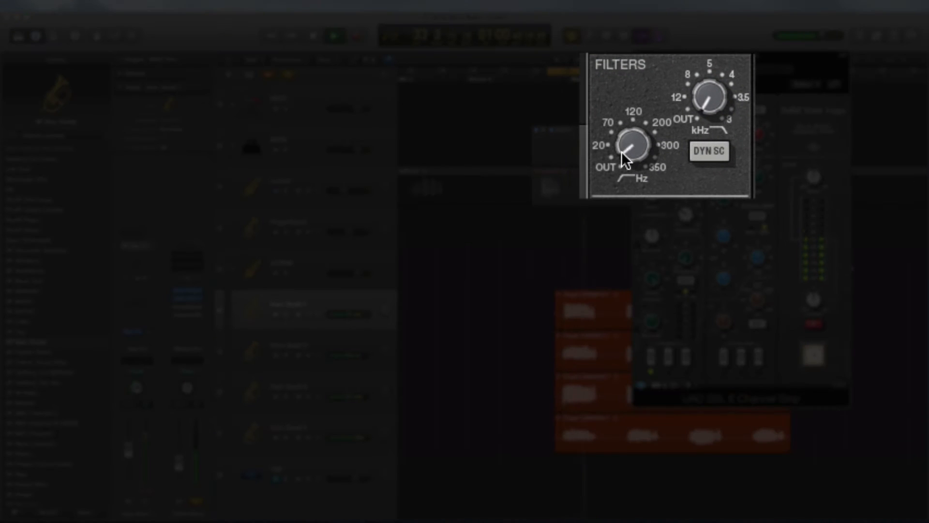
{"action": "left_click_drag", "start_coordinate": [622, 151], "coordinate": [602, 81]}
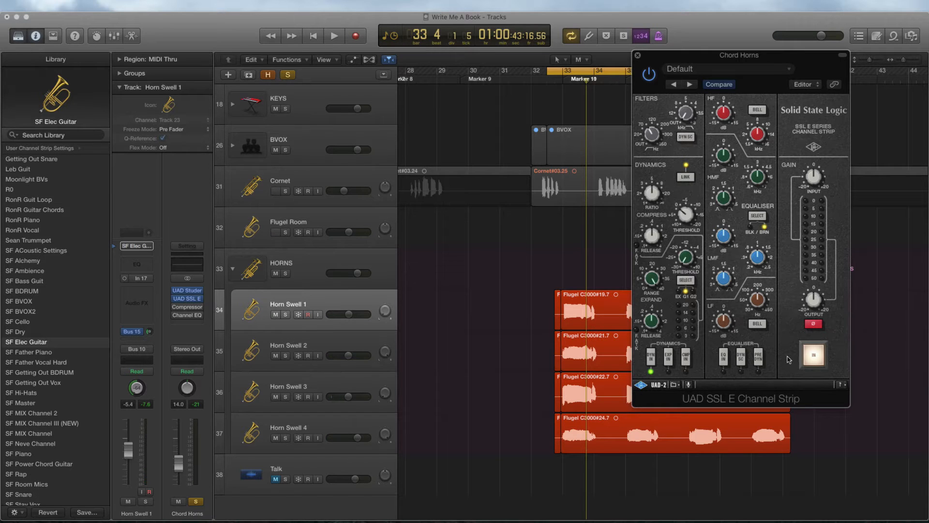
Step: Play the soloed horns repeatedly to compare the sound with the channel strip switched in and out
{"action": "key", "text": "space"}
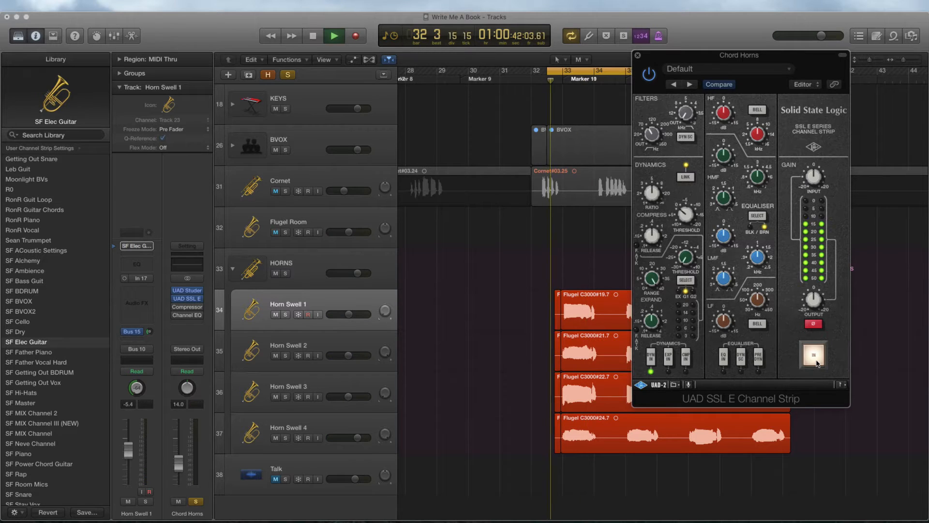
{"action": "key", "text": "space"}
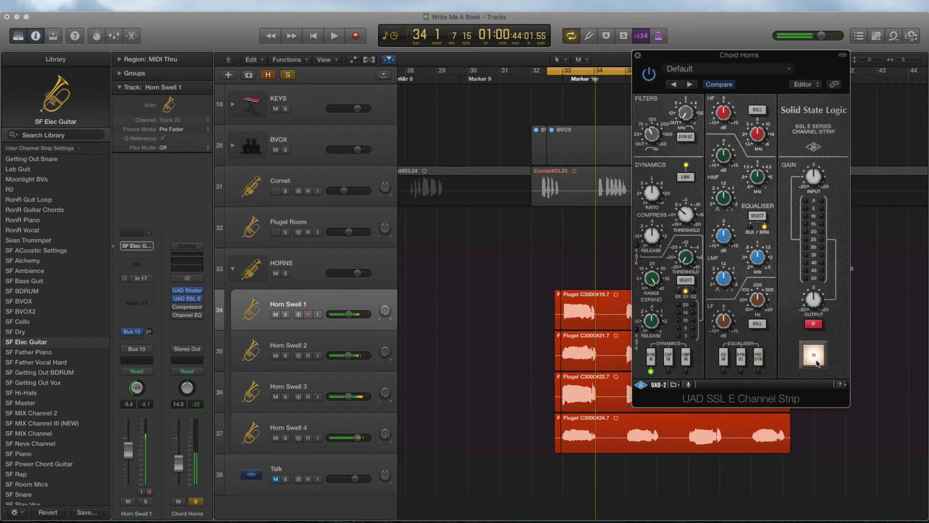
{"action": "key", "text": "space"}
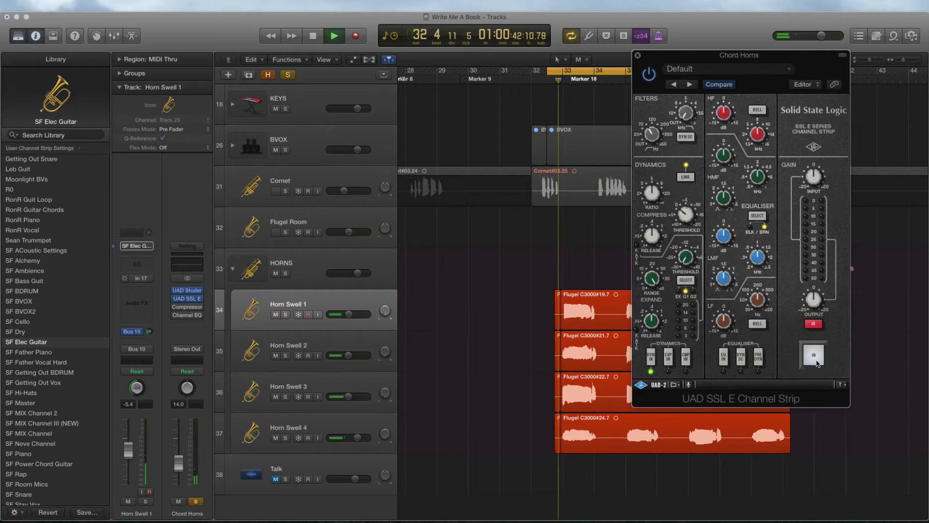
{"action": "key", "text": "space"}
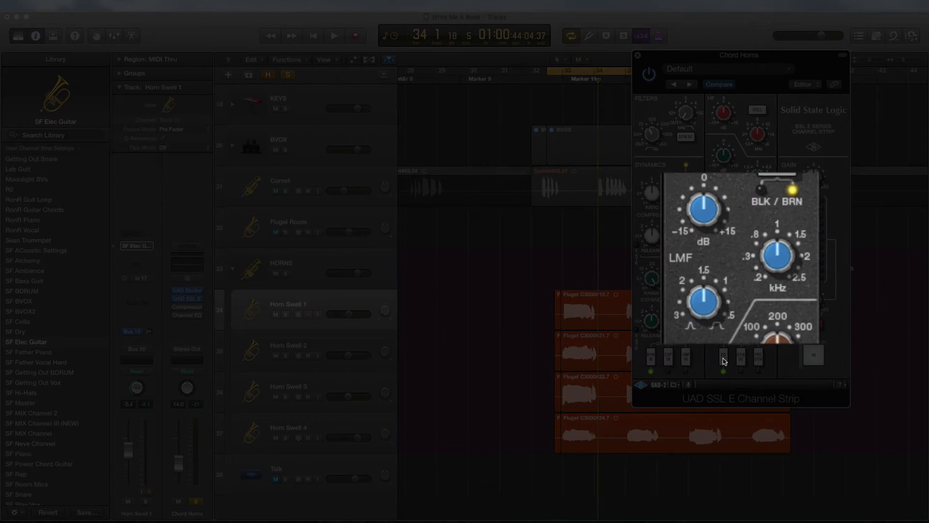
Step: Engage the equaliser and cut the LMF band by about 5 dB near 0.3 kHz with a Q of about 2, checking by playback
{"action": "left_click", "coordinate": [725, 360]}
{"action": "key", "text": "space"}
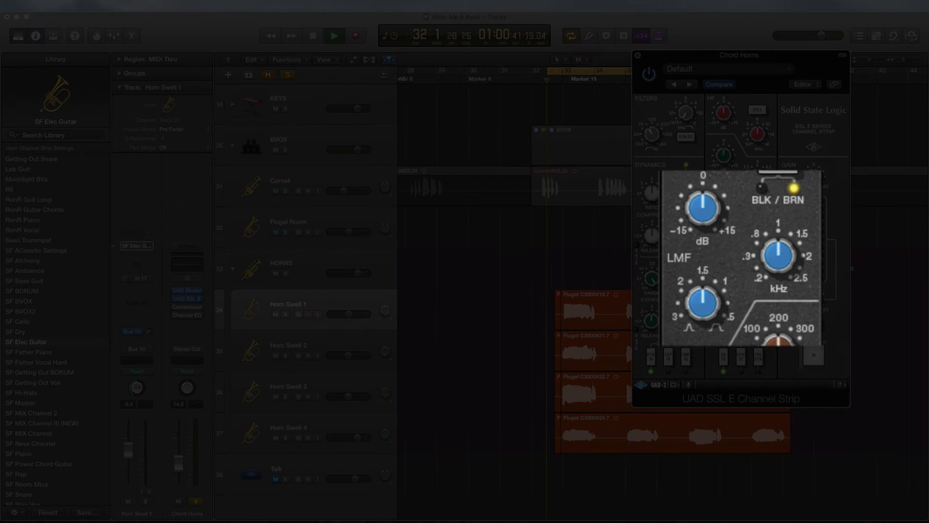
{"action": "left_click_drag", "start_coordinate": [705, 204], "coordinate": [716, 240]}
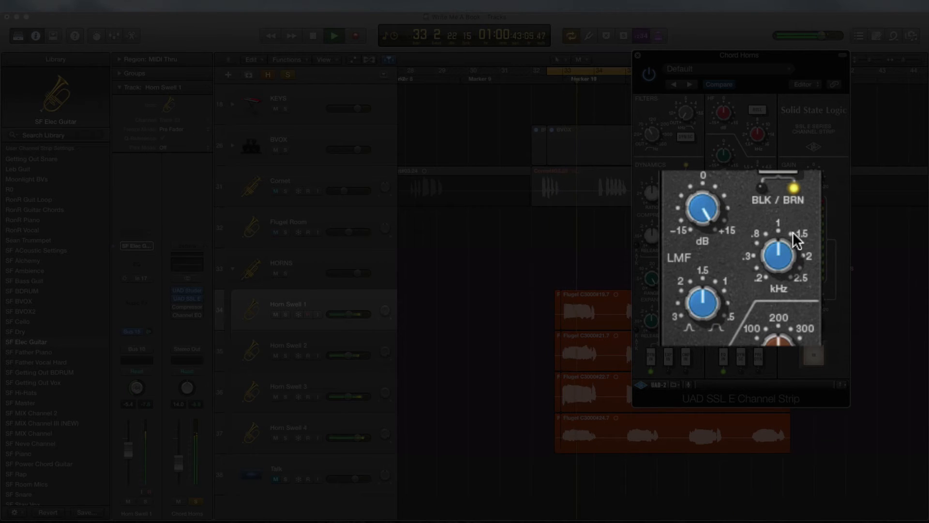
{"action": "left_click_drag", "start_coordinate": [773, 244], "coordinate": [765, 253]}
{"action": "left_click_drag", "start_coordinate": [762, 254], "coordinate": [759, 246]}
{"action": "left_click_drag", "start_coordinate": [705, 217], "coordinate": [697, 192]}
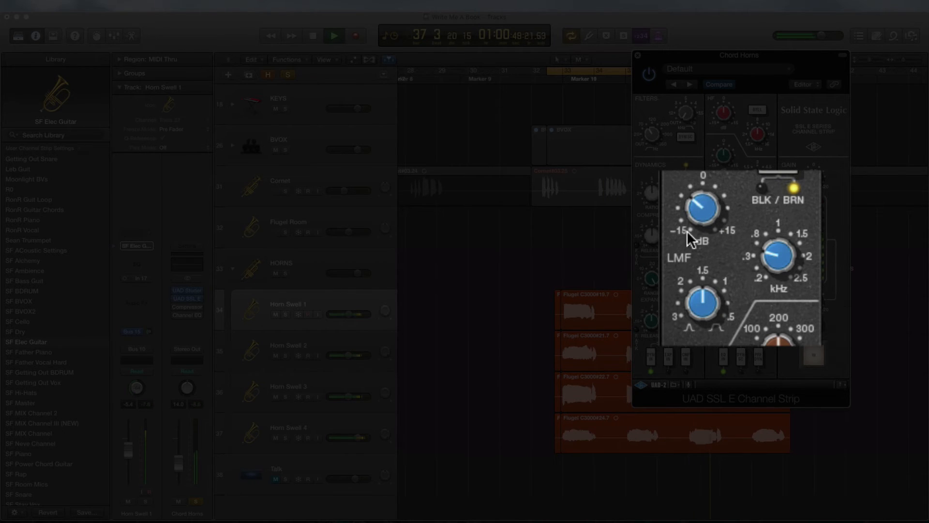
{"action": "left_click_drag", "start_coordinate": [698, 289], "coordinate": [688, 286]}
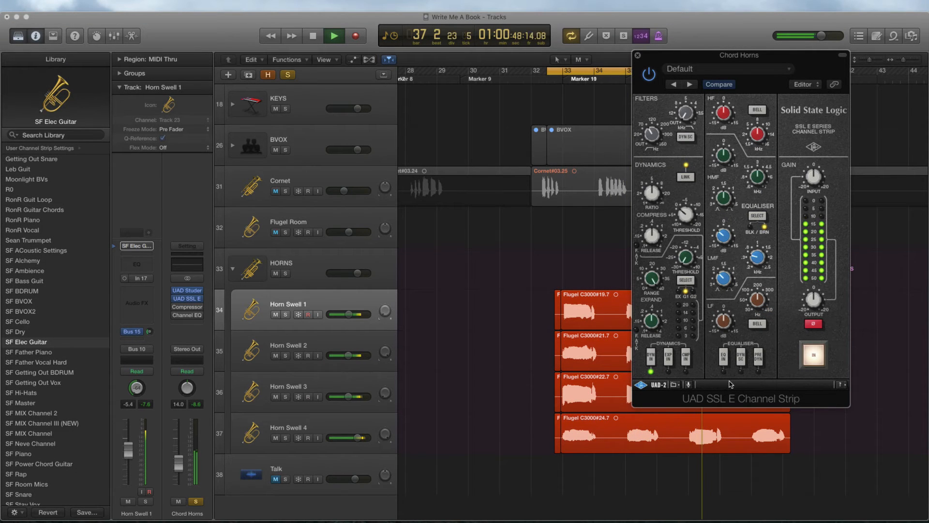
{"action": "left_click", "coordinate": [725, 359]}
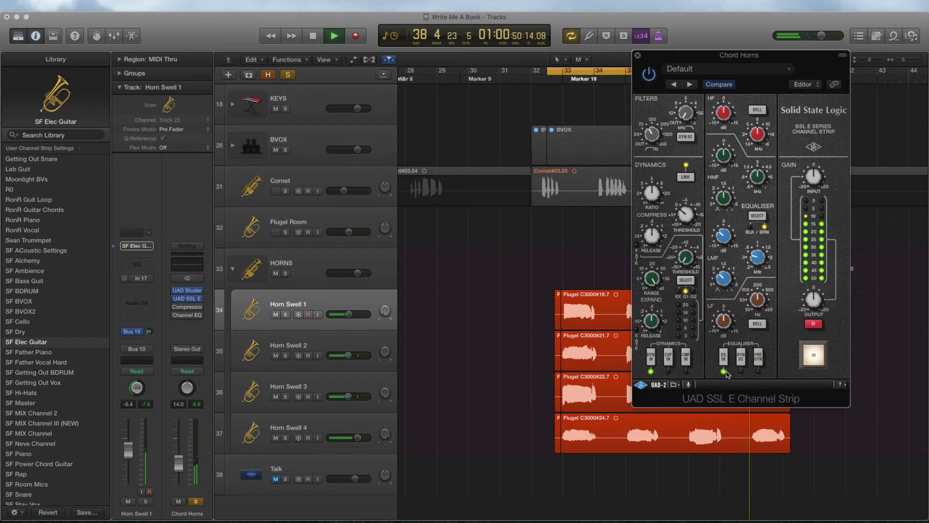
{"action": "key", "text": "space"}
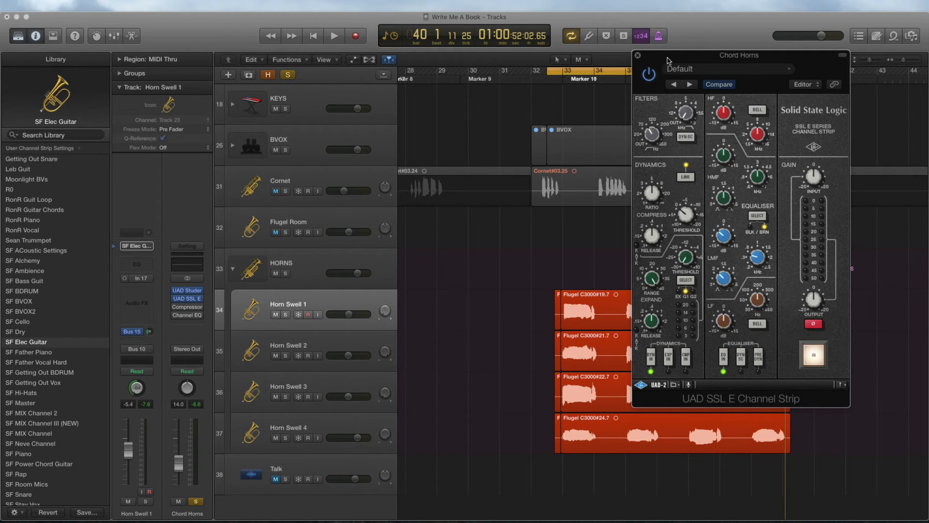
Step: Reposition the plug-in window and boost the HF band at 8 kHz while the full mix plays
{"action": "left_click_drag", "start_coordinate": [684, 60], "coordinate": [667, 51]}
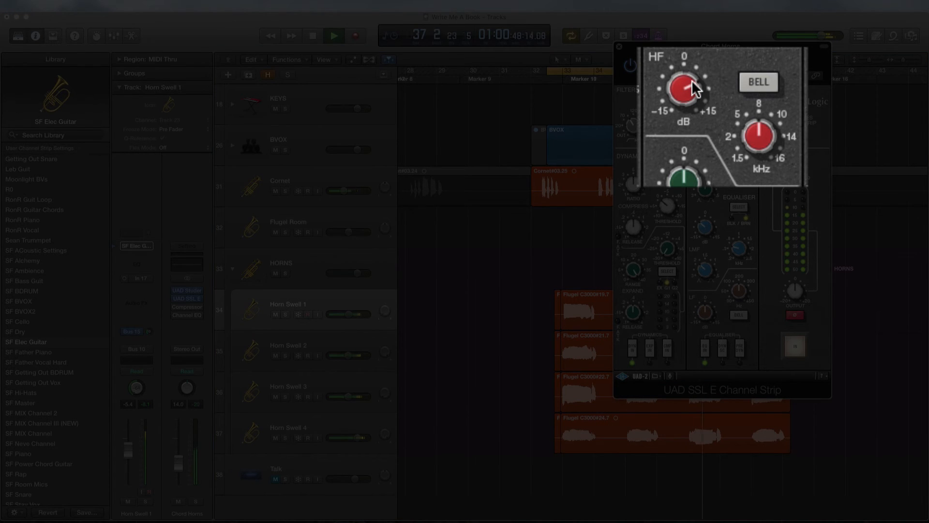
{"action": "left_click_drag", "start_coordinate": [693, 81], "coordinate": [697, 96]}
{"action": "left_click_drag", "start_coordinate": [696, 90], "coordinate": [700, 86]}
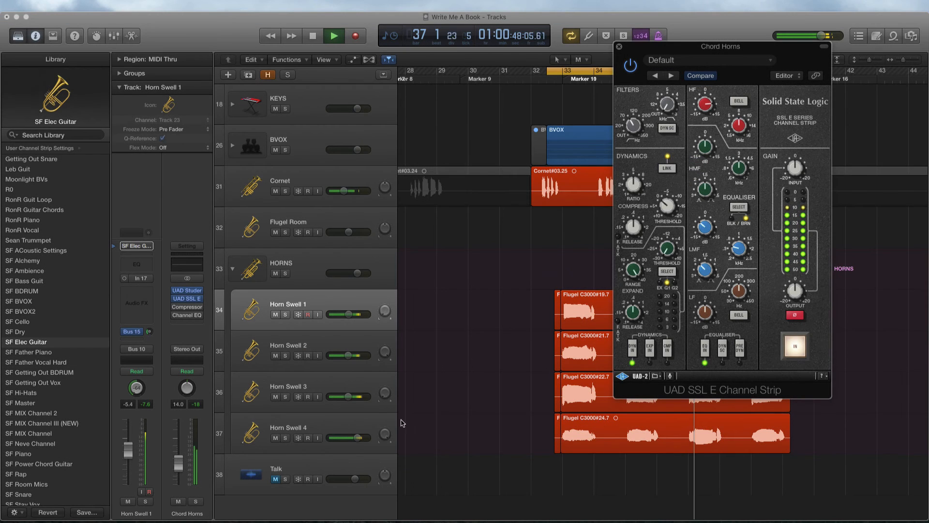
Step: Solo the Chord Horns and compare them with the equaliser out and in, then stop playback
{"action": "left_click", "coordinate": [195, 502]}
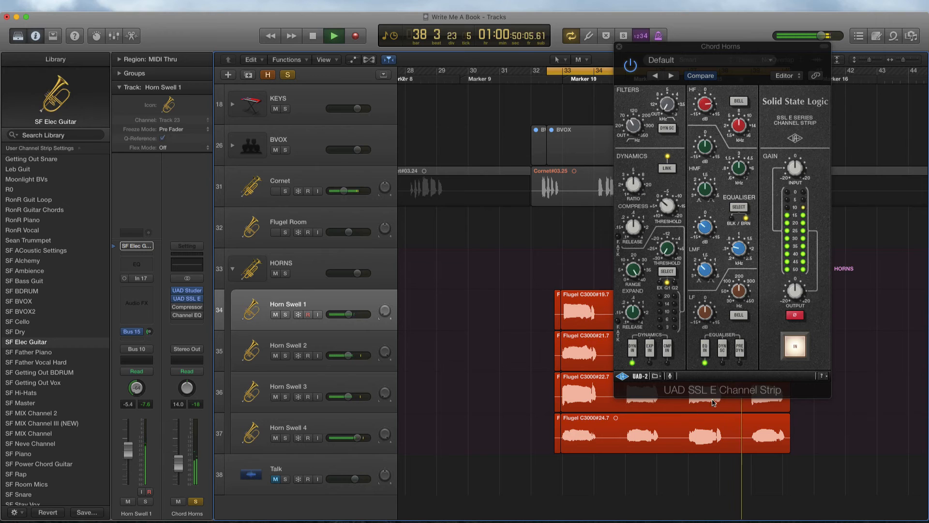
{"action": "left_click", "coordinate": [705, 350]}
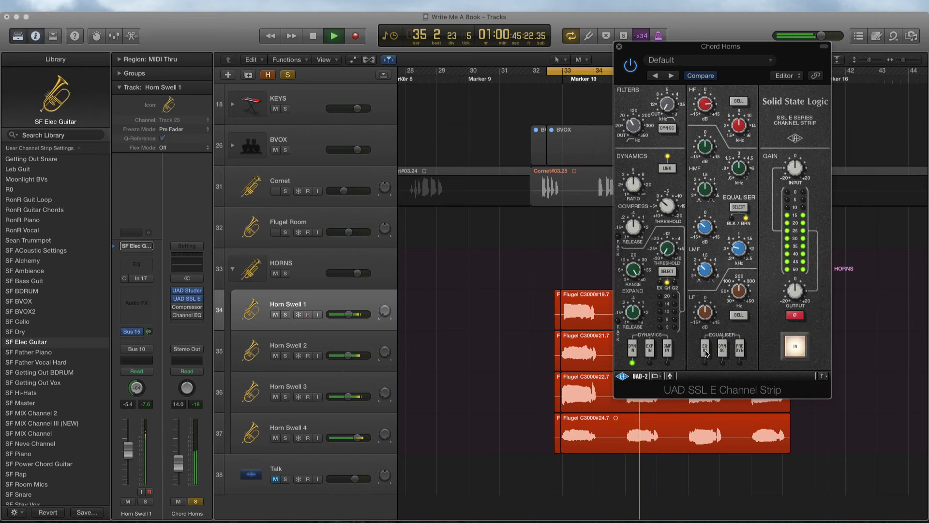
{"action": "left_click", "coordinate": [705, 349]}
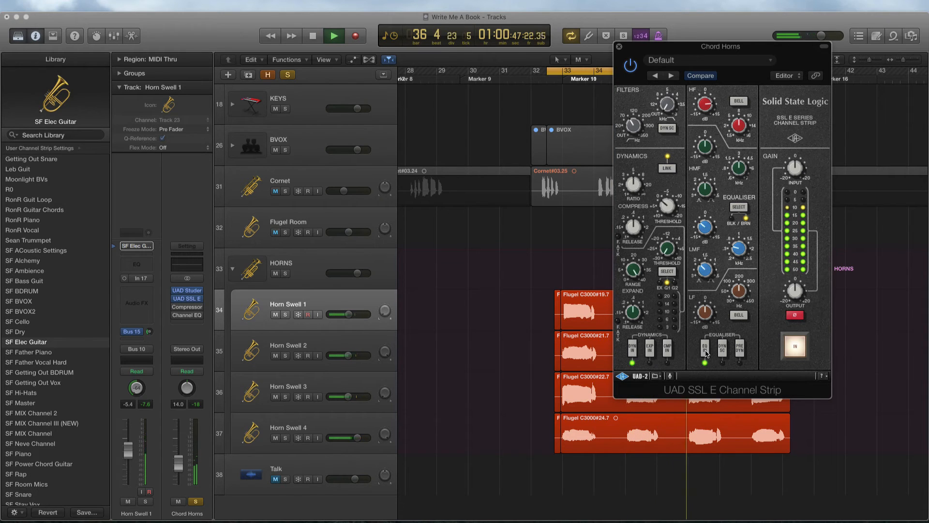
{"action": "key", "text": "space"}
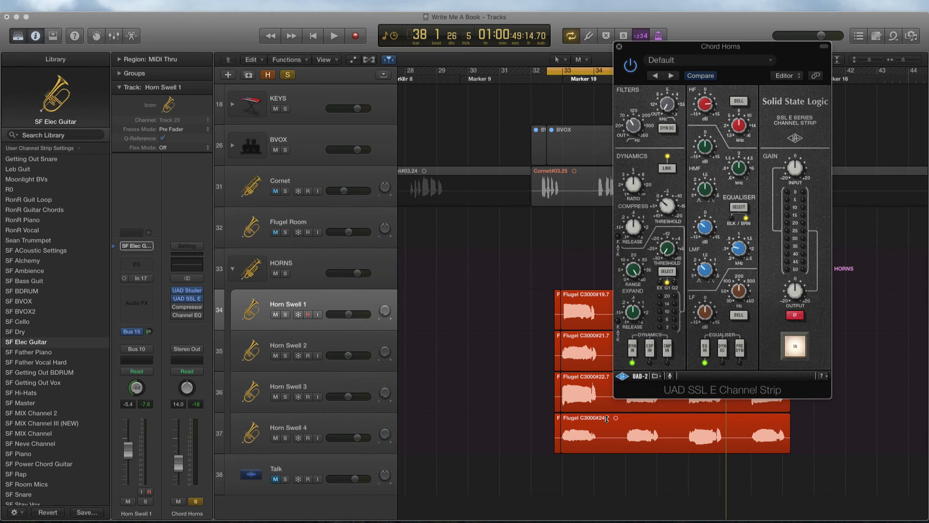
Step: Unsolo the horns and engage the compressor with a ratio near 3, a threshold of about -12 and a short release
{"action": "left_click", "coordinate": [196, 502]}
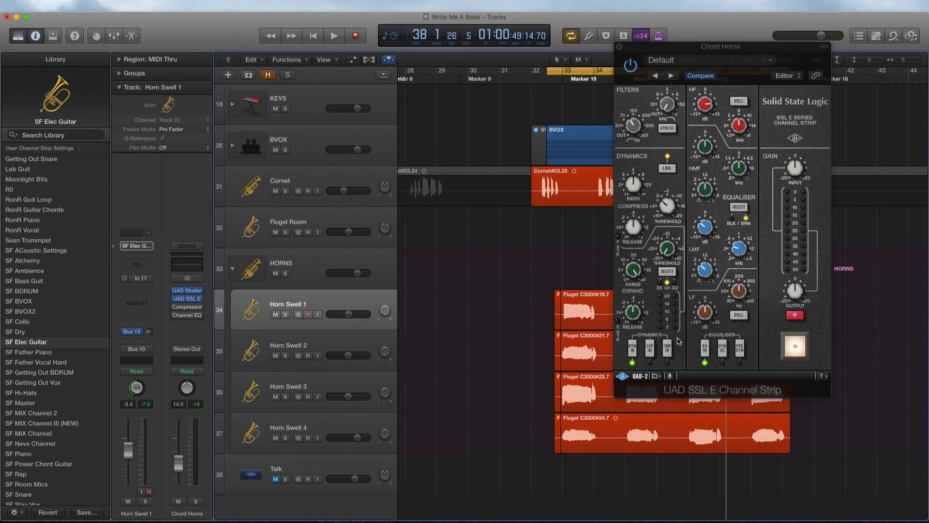
{"action": "key", "text": "space"}
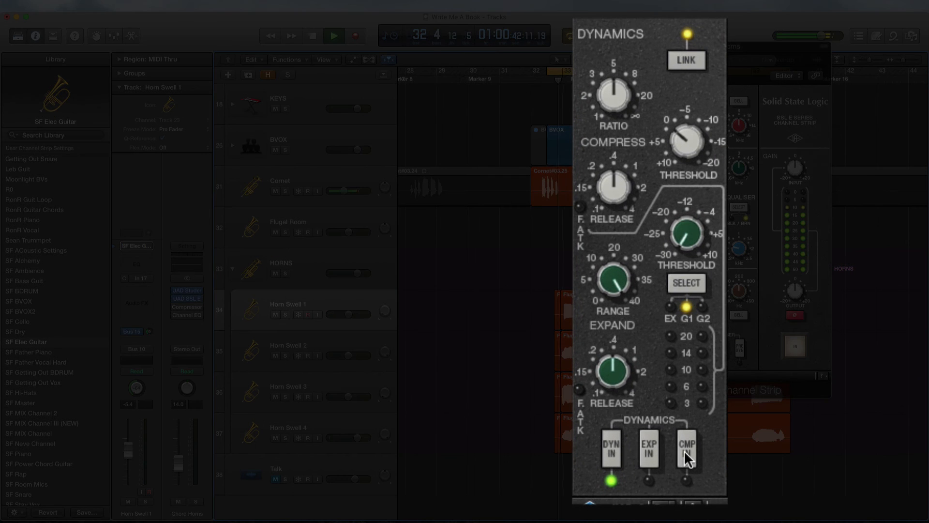
{"action": "left_click", "coordinate": [667, 350]}
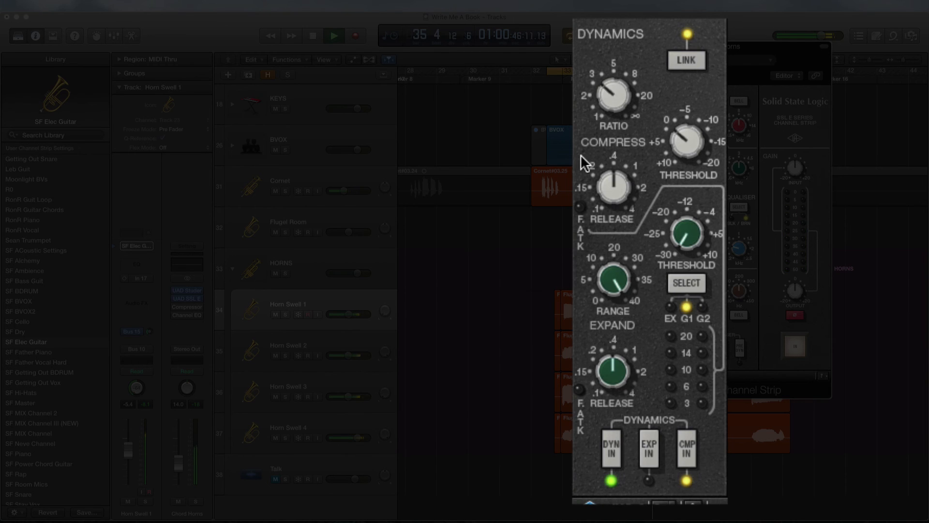
{"action": "mouse_move", "coordinate": [610, 213]}
{"action": "left_mouse_down"}
{"action": "mouse_move", "coordinate": [616, 200]}
{"action": "mouse_move", "coordinate": [605, 193]}
{"action": "mouse_move", "coordinate": [597, 208]}
{"action": "left_mouse_up"}
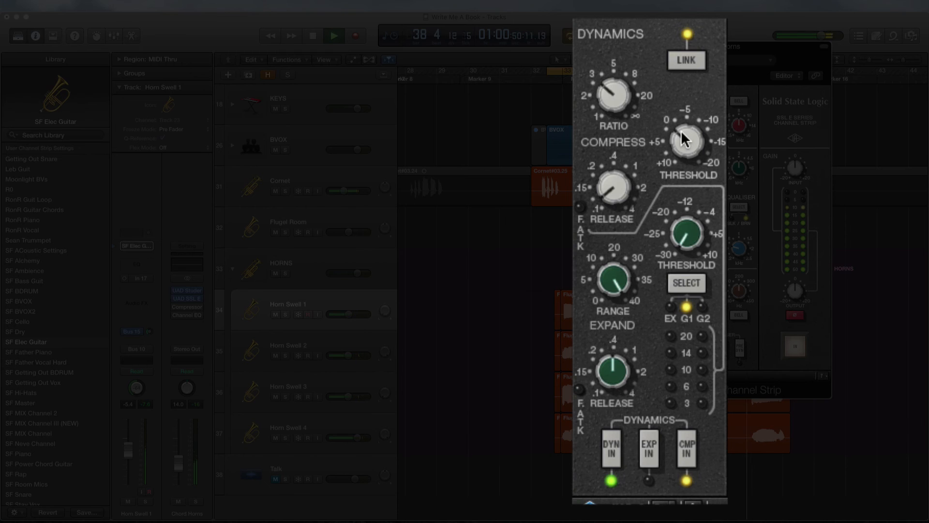
{"action": "left_click_drag", "start_coordinate": [695, 133], "coordinate": [705, 138]}
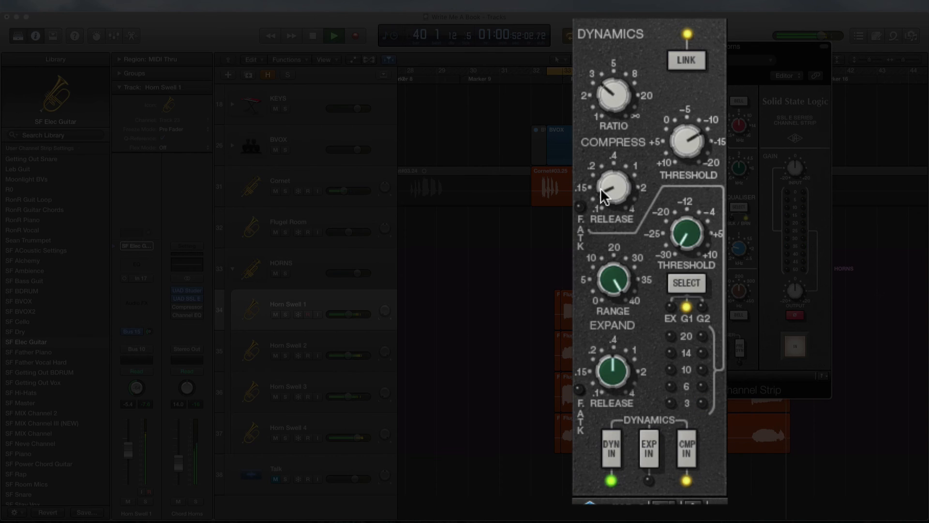
{"action": "mouse_move", "coordinate": [600, 188]}
{"action": "left_mouse_down"}
{"action": "mouse_move", "coordinate": [618, 204]}
{"action": "mouse_move", "coordinate": [605, 214]}
{"action": "mouse_move", "coordinate": [603, 191]}
{"action": "left_mouse_up"}
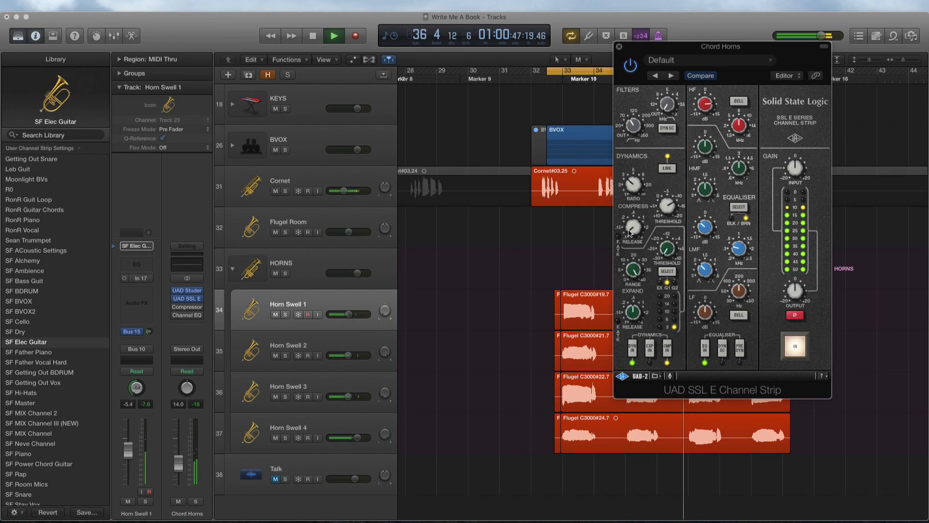
Step: Compare the playing mix with the whole SSL E Channel Strip switched out and back in, then stop playback
{"action": "left_click", "coordinate": [800, 350]}
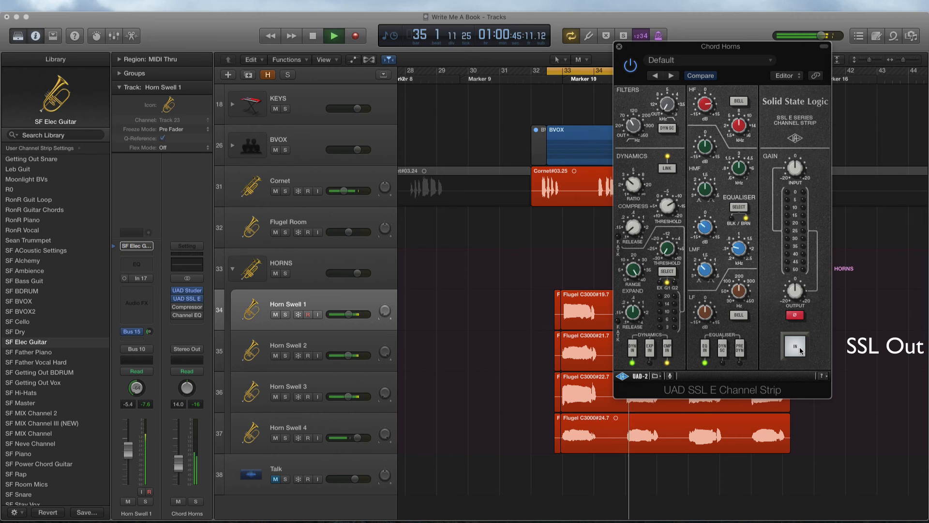
{"action": "left_click", "coordinate": [798, 347]}
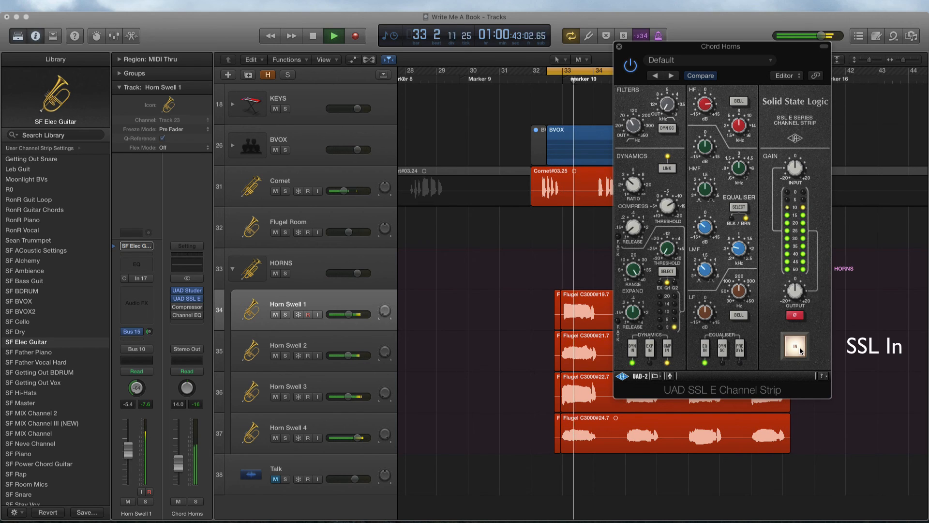
{"action": "key", "text": "space"}
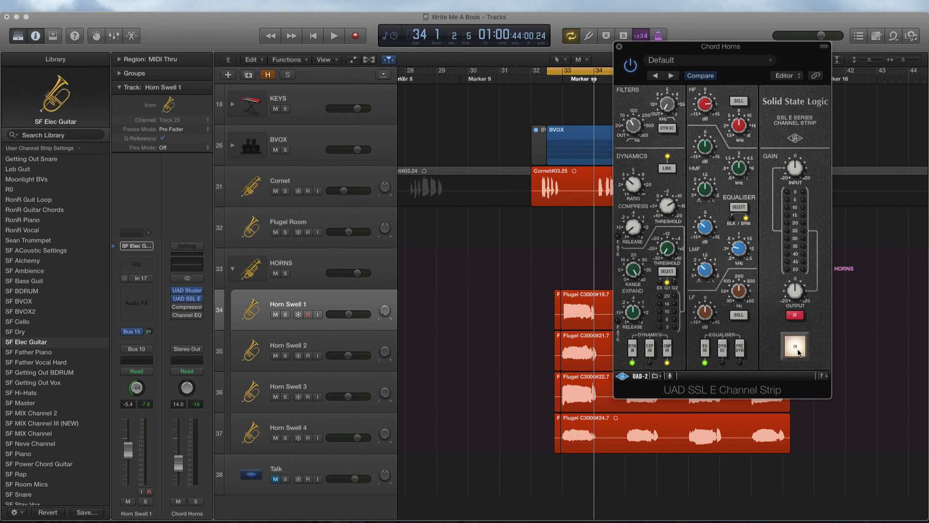
Step: Move the plug-in window clear of the horn regions, replay the section while toggling the channel strip out and in, and stop playback
{"action": "left_click_drag", "start_coordinate": [697, 46], "coordinate": [390, 66]}
{"action": "key", "text": "space"}
{"action": "left_click", "coordinate": [489, 368]}
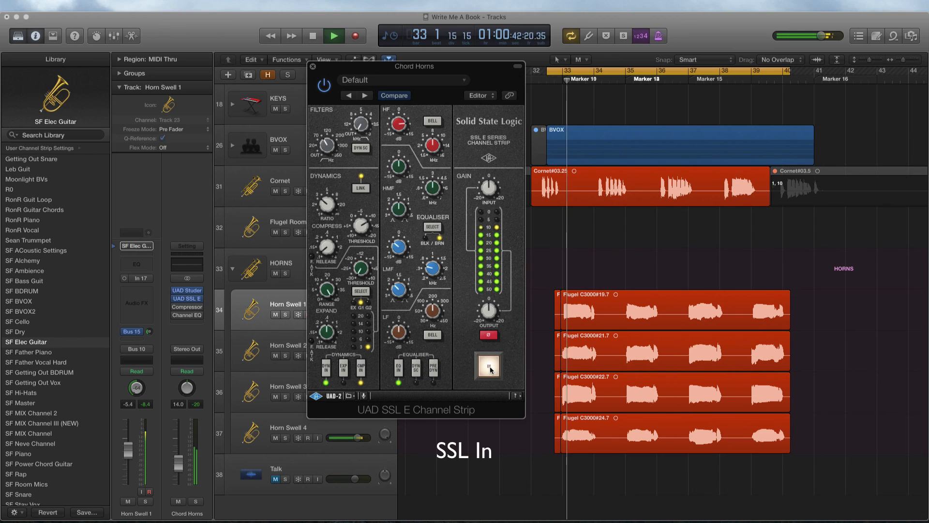
{"action": "left_click", "coordinate": [490, 368]}
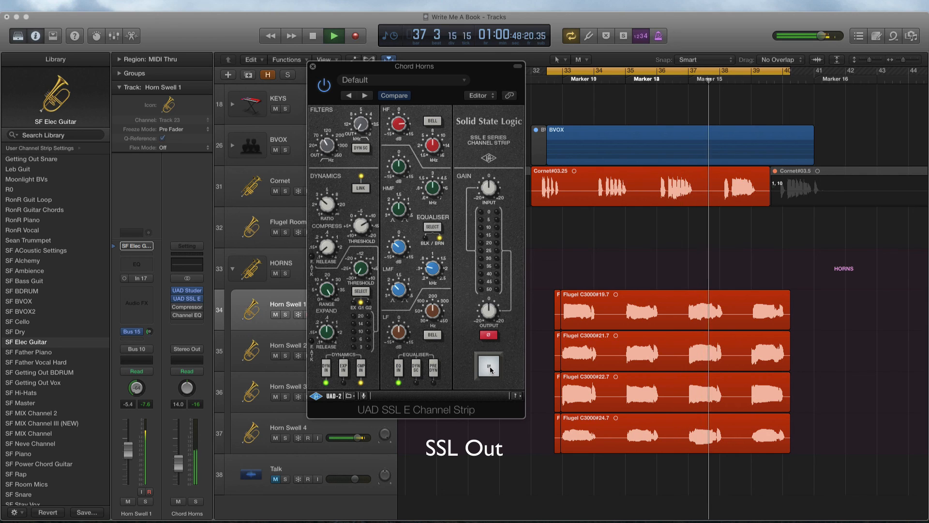
{"action": "left_click", "coordinate": [489, 368]}
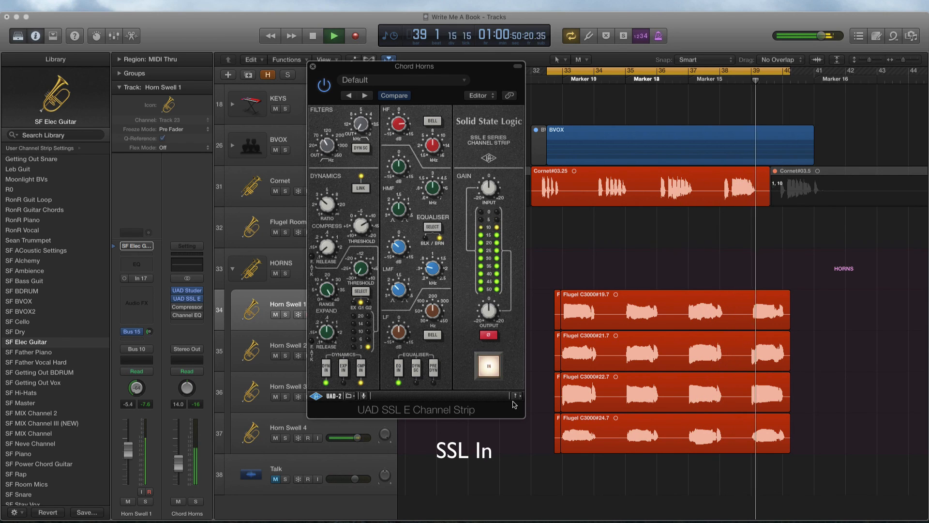
{"action": "left_click", "coordinate": [314, 37]}
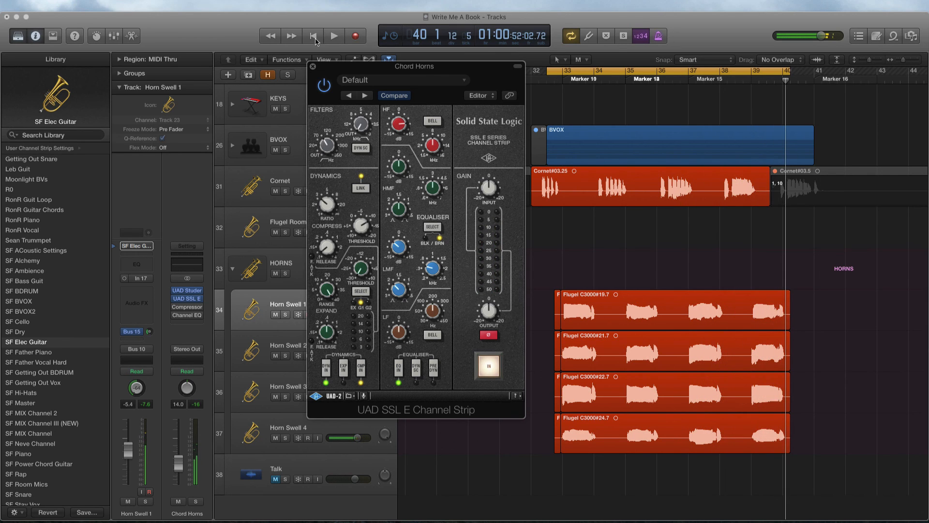